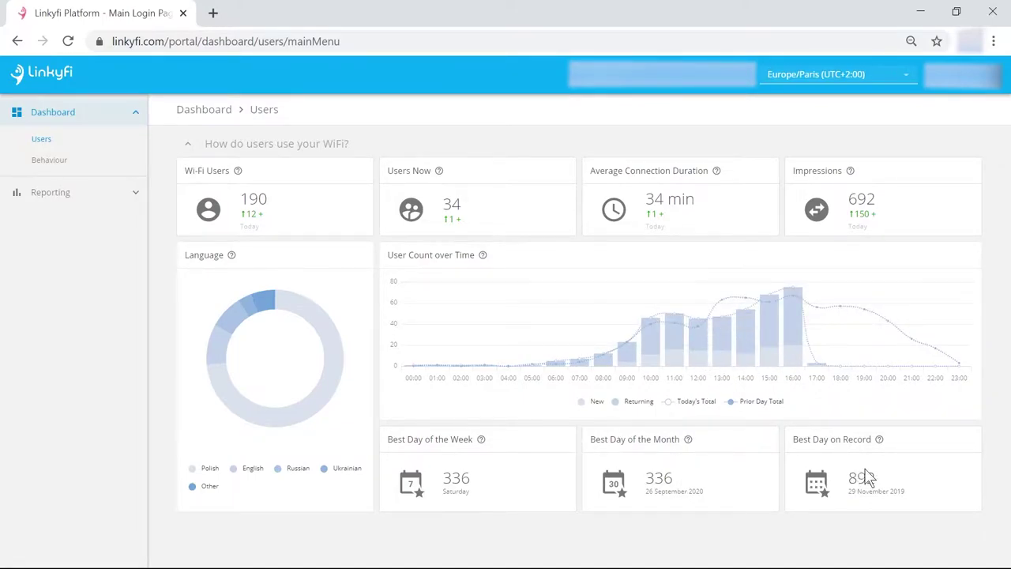
# Step: Read the explanation of the Best Day on Record metric on the Users dashboard and dismiss it
pyautogui.click(880, 442)
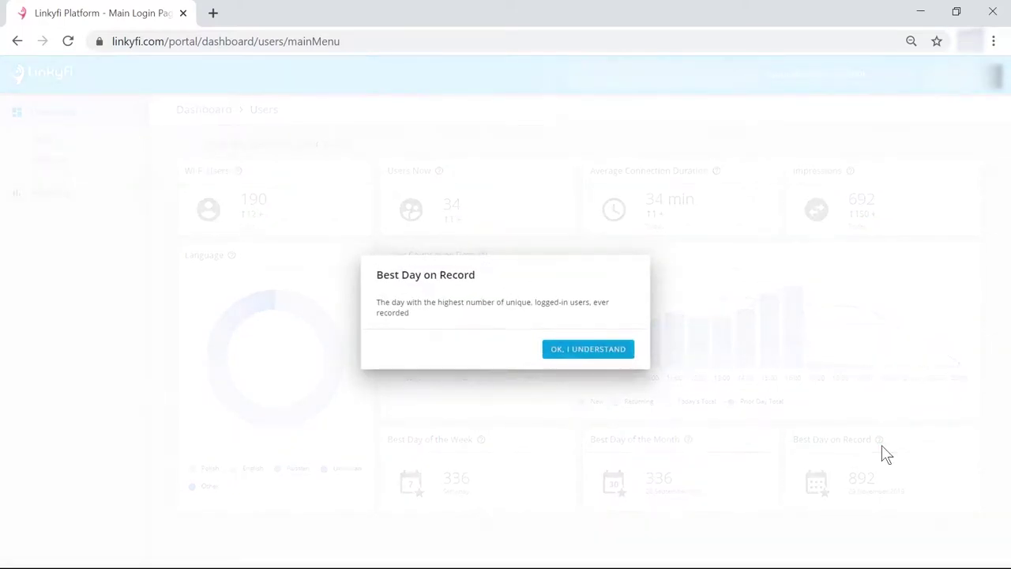
pyautogui.click(589, 356)
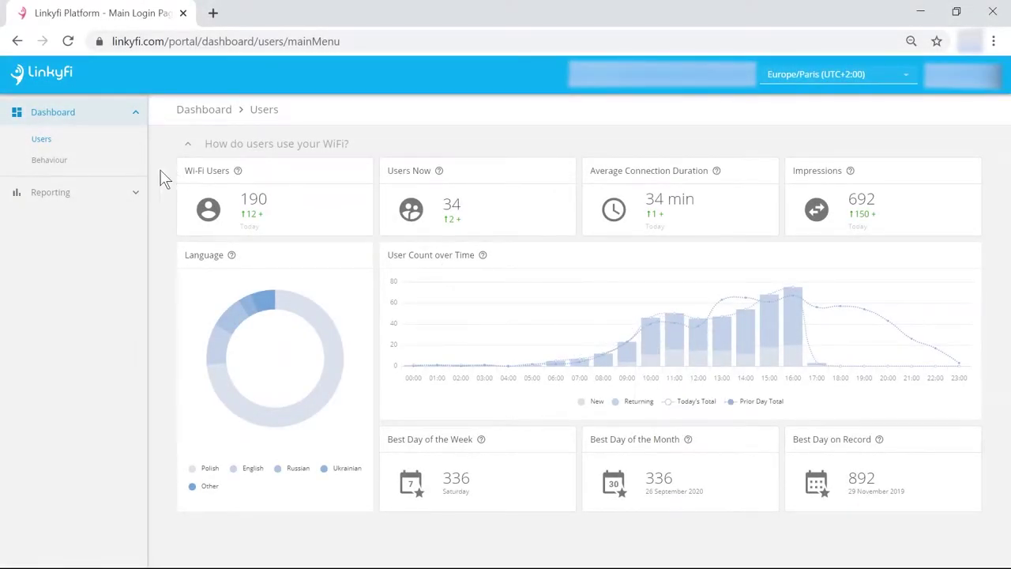
# Step: Open the Statistics report under Reporting and review its Wi-Fi user counts, login methods and rush hours
pyautogui.click(85, 194)
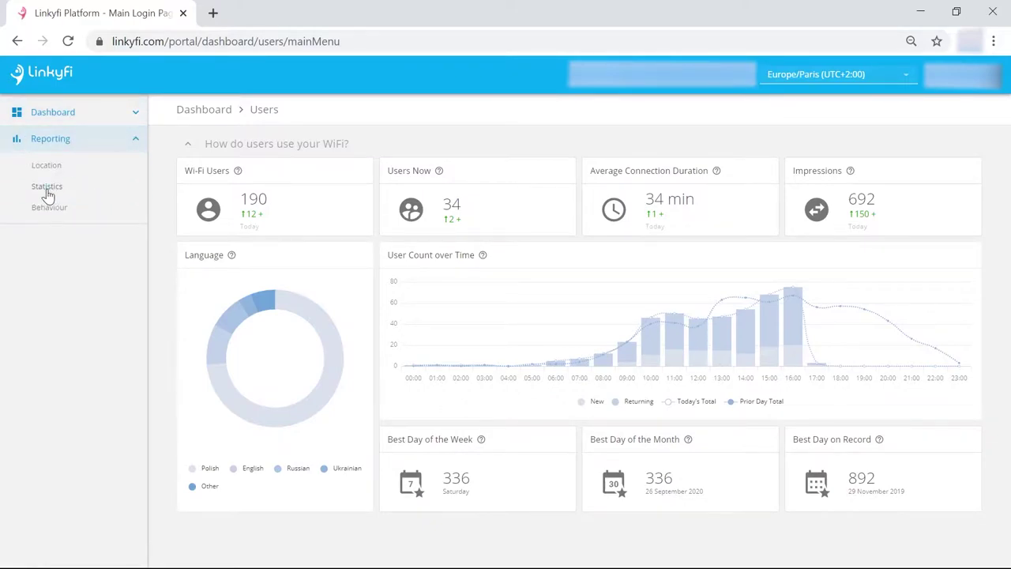
pyautogui.click(46, 192)
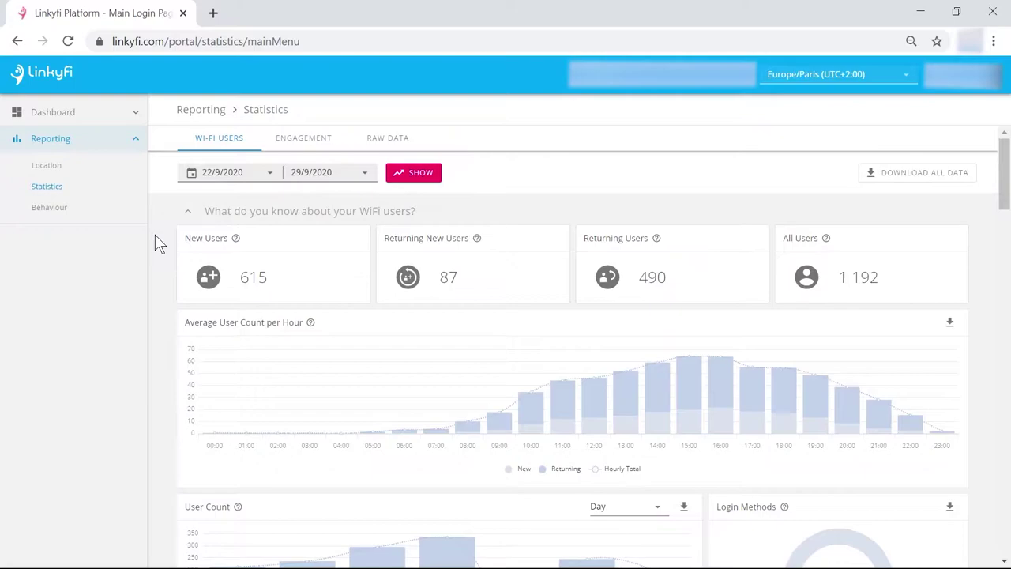
pyautogui.scroll(-4, 155, 234)
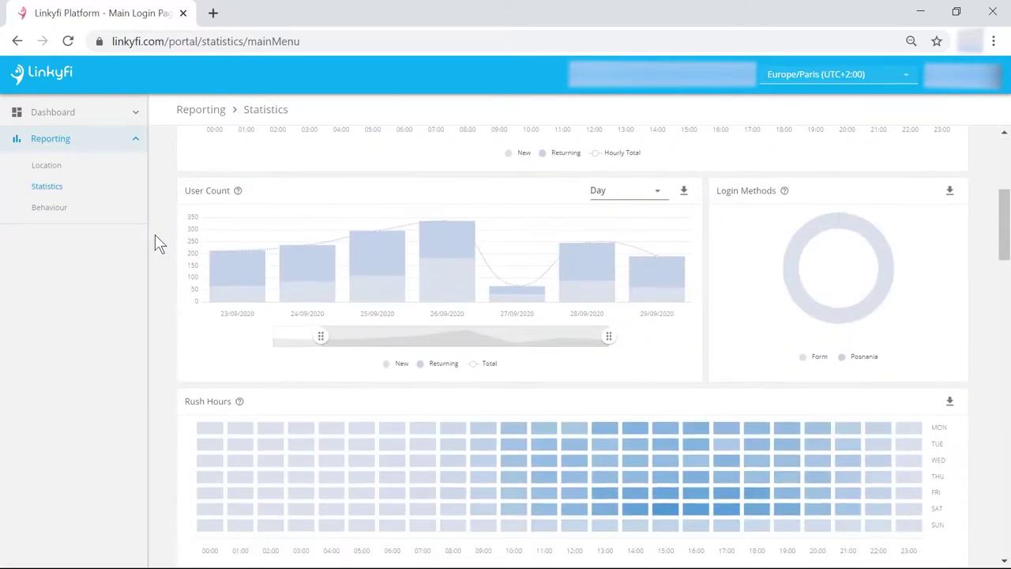
pyautogui.scroll(4, 155, 234)
pyautogui.scroll(-4, 162, 238)
pyautogui.moveTo(797, 286)
pyautogui.scroll(-3, 395, 357)
pyautogui.scroll(-4, 395, 357)
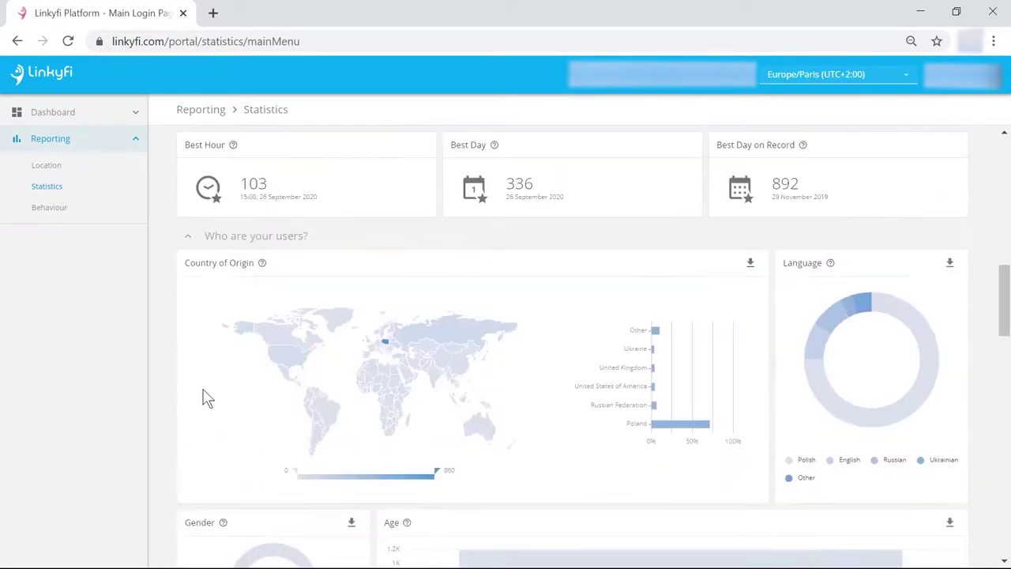
# Step: Examine the user profile charts, checking Poland on the Country of Origin map and the Age chart
pyautogui.moveTo(1005, 334); pyautogui.dragTo(1005, 340)
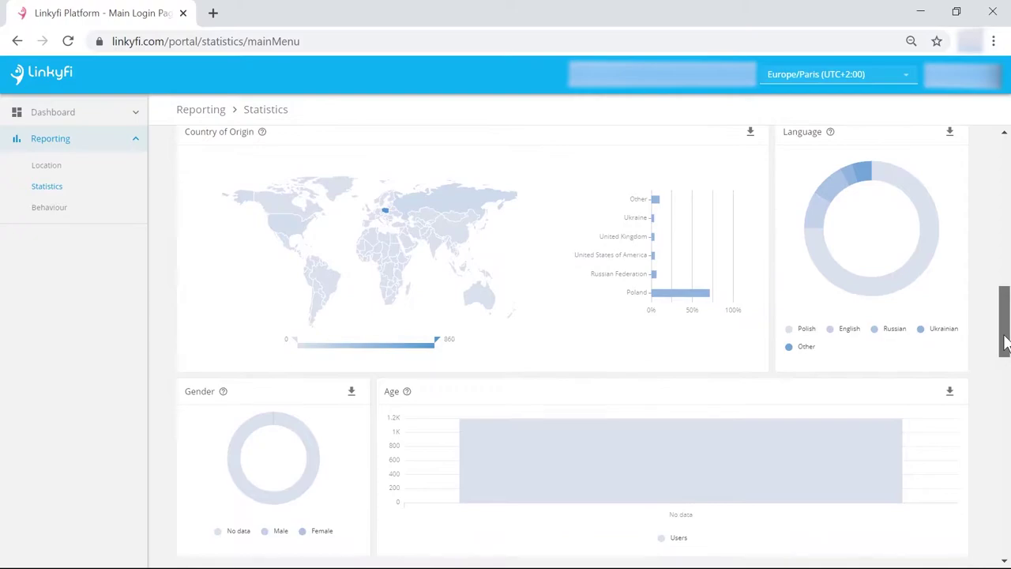
pyautogui.moveTo(387, 234)
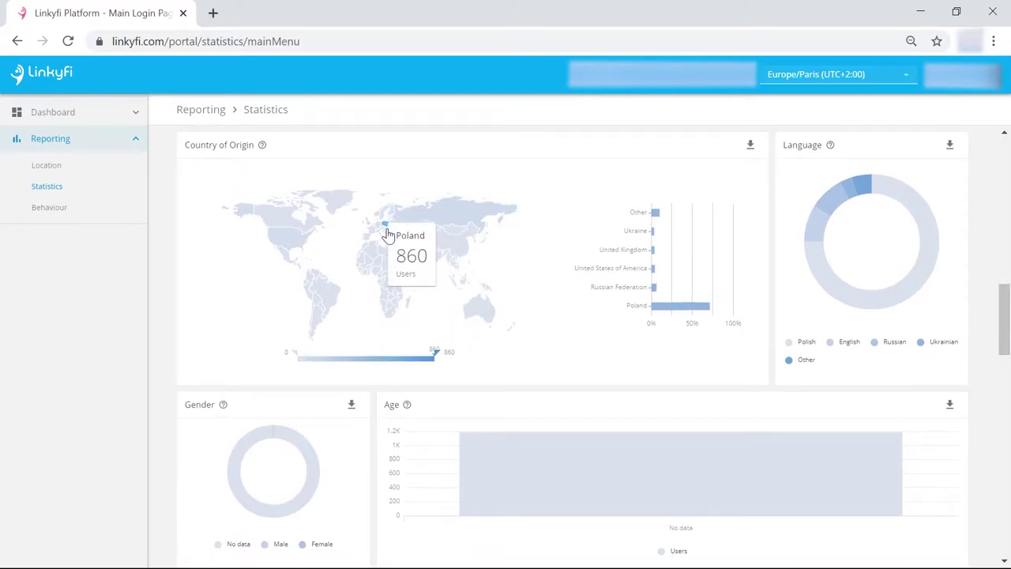
pyautogui.moveTo(566, 483)
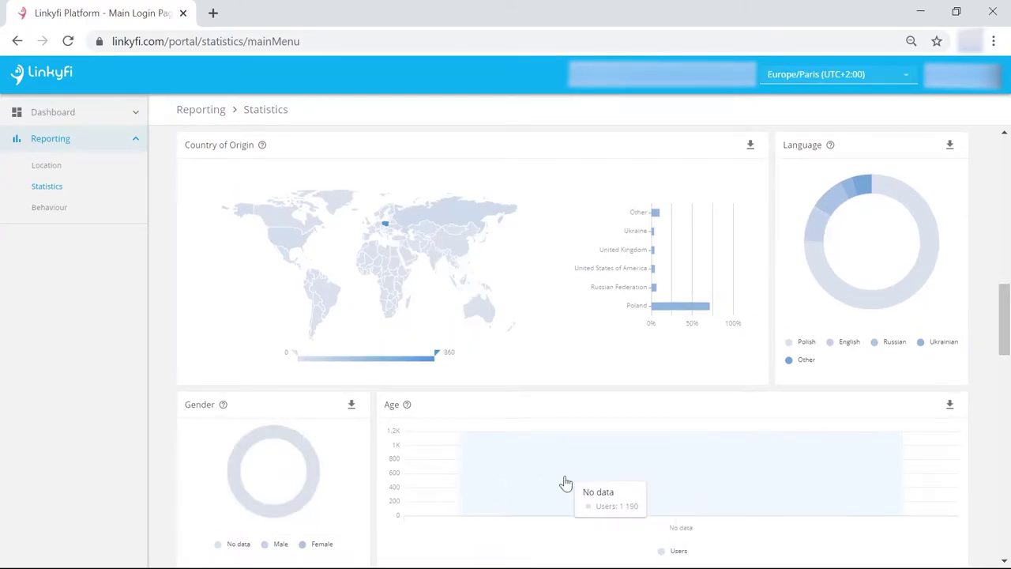
# Step: Review the device, devices per type and network usage figures in the Statistics report
pyautogui.scroll(-5, 539, 479)
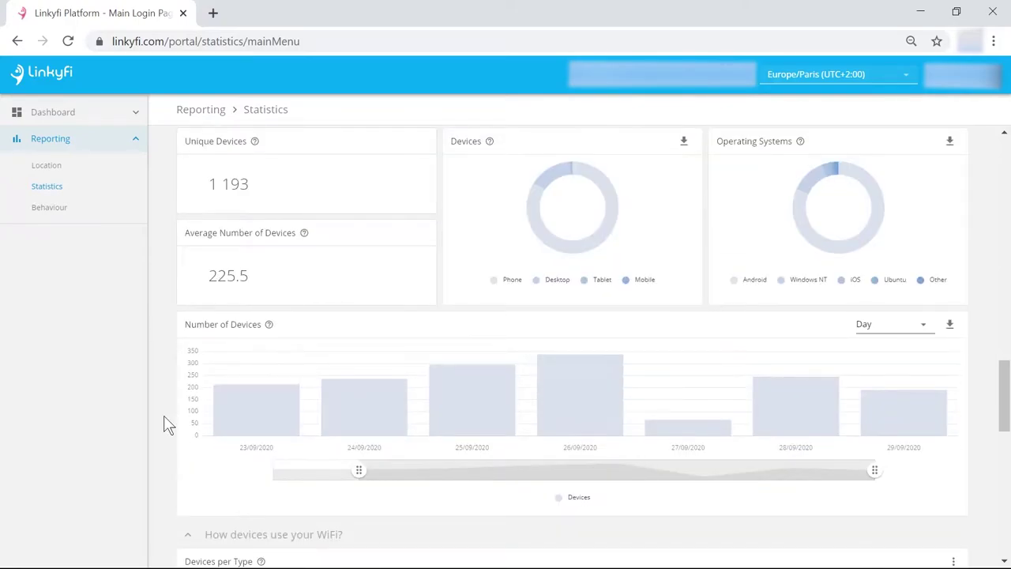
pyautogui.scroll(-5, 166, 424)
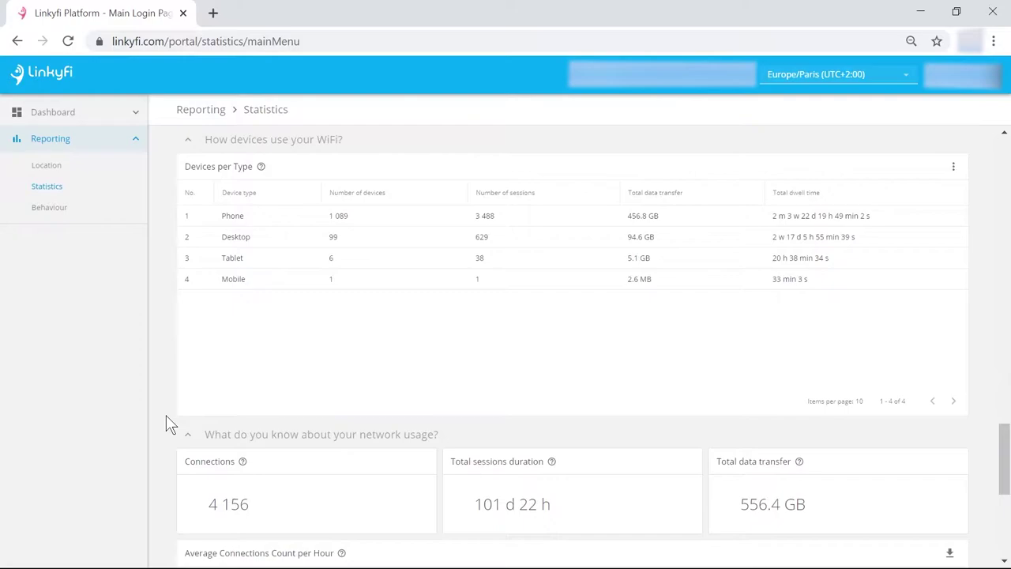
pyautogui.scroll(-5, 166, 418)
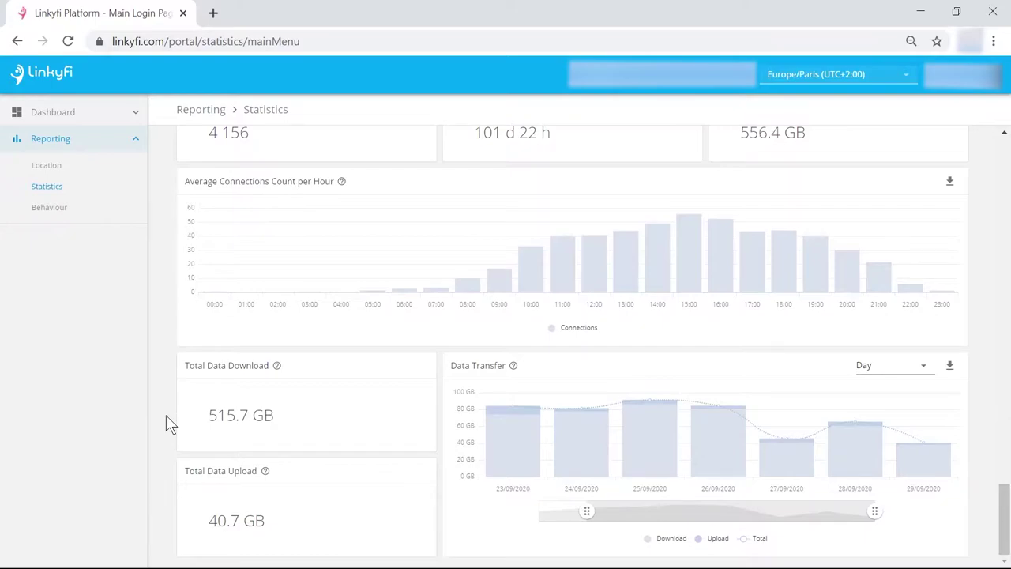
pyautogui.scroll(15, 166, 415)
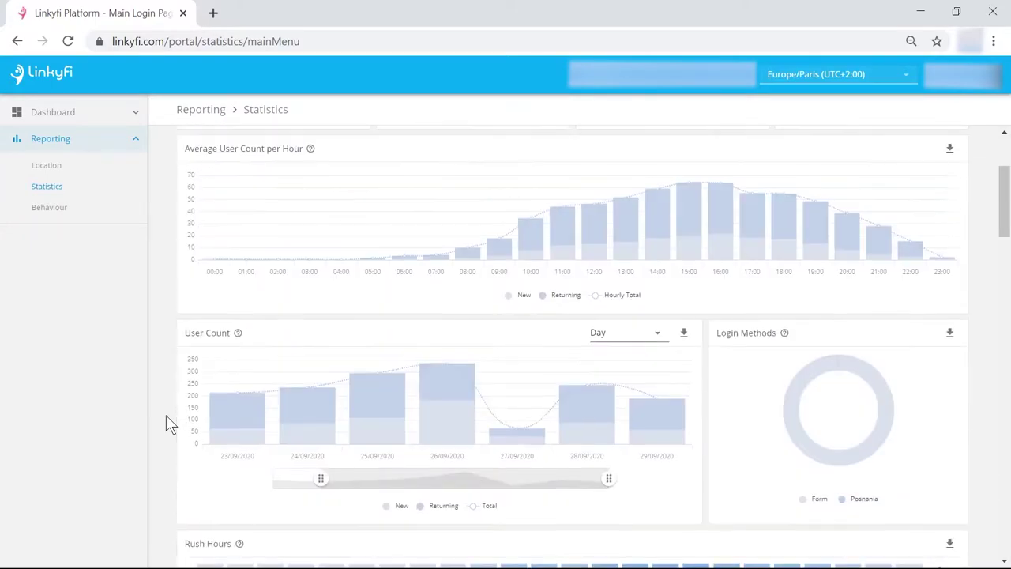
# Step: Show the raw data of the Statistics report and look through the Wi-Fi Users and User Sessions tables
pyautogui.click(390, 139)
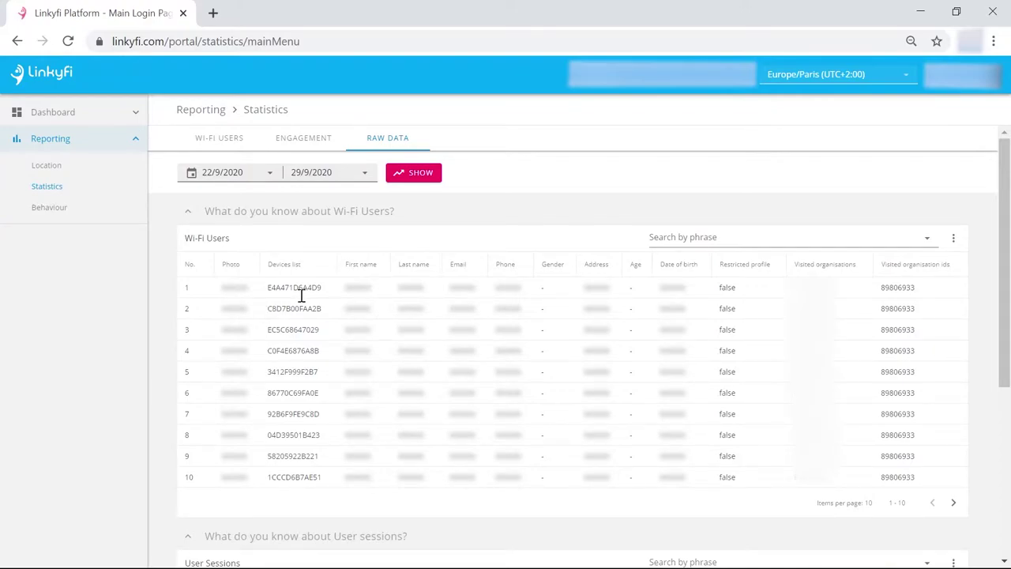
pyautogui.scroll(-4, 301, 296)
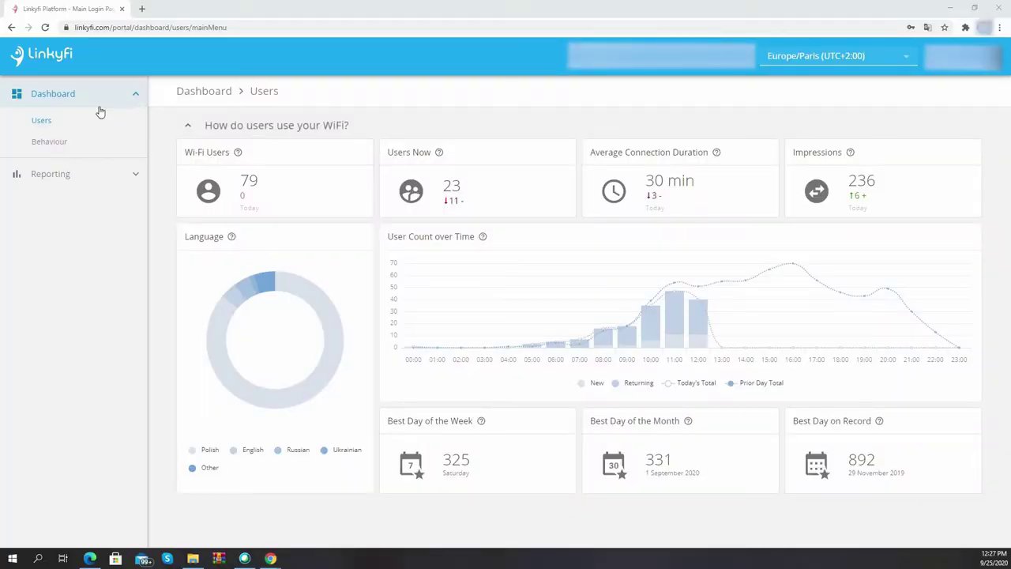
# Step: Open the Location statistics report in the Behaviour section of Reporting
pyautogui.click(45, 183)
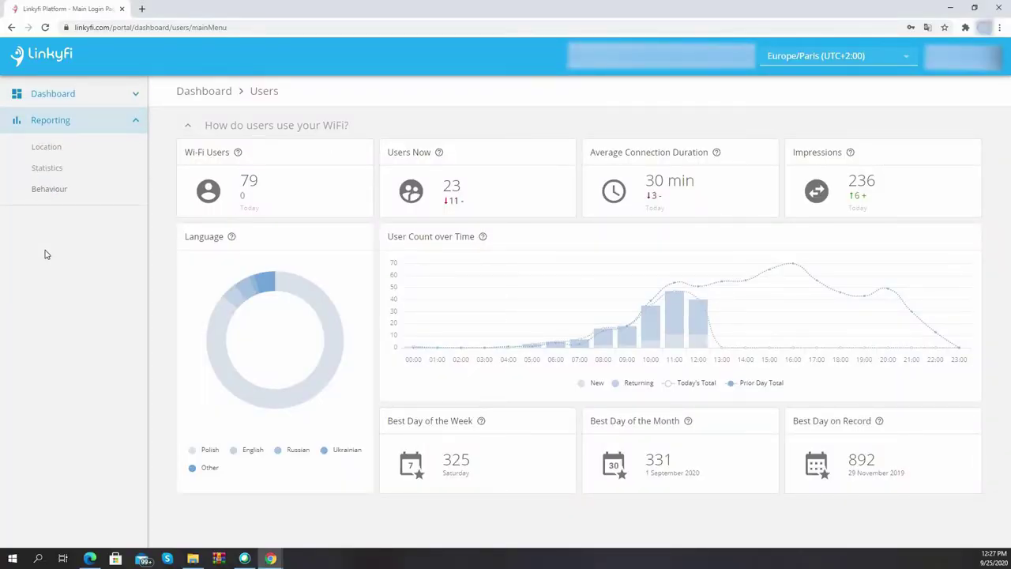
pyautogui.click(49, 193)
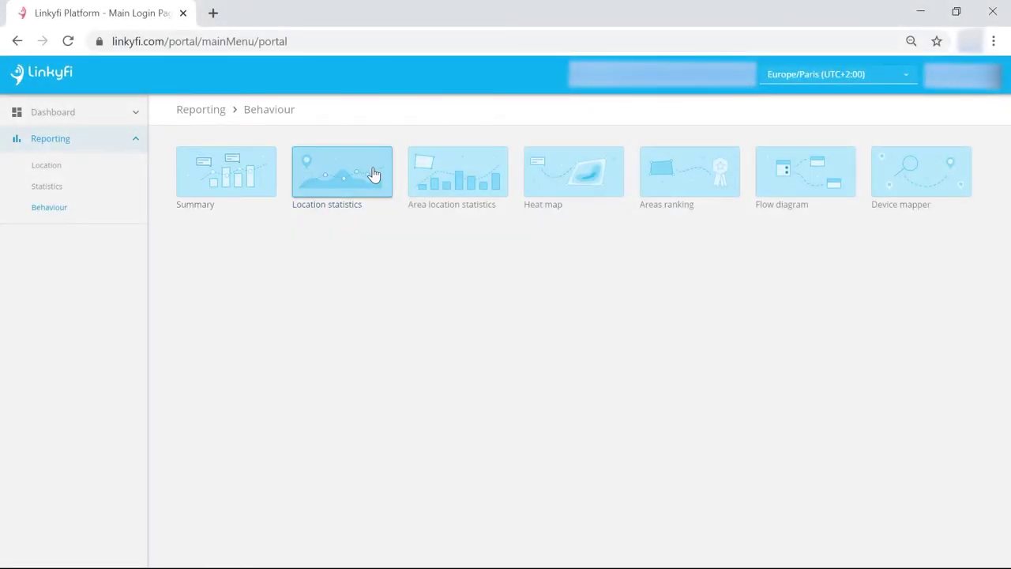
pyautogui.click(373, 174)
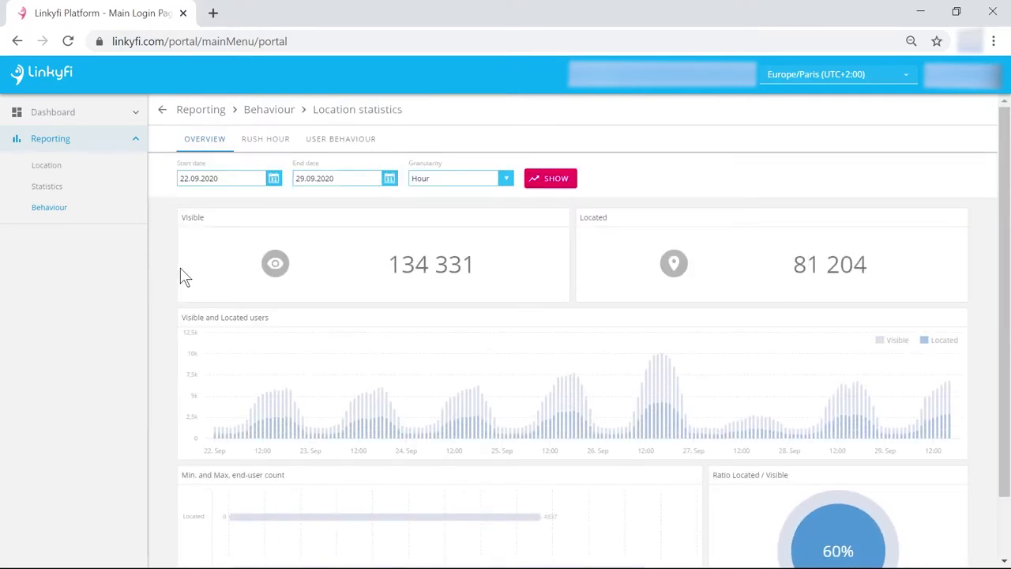
# Step: Display the location statistics overview for 20.09.2020 to 26.09.2020 with Day granularity
pyautogui.click(274, 182)
pyautogui.click(276, 282)
pyautogui.click(389, 179)
pyautogui.click(506, 283)
pyautogui.click(557, 179)
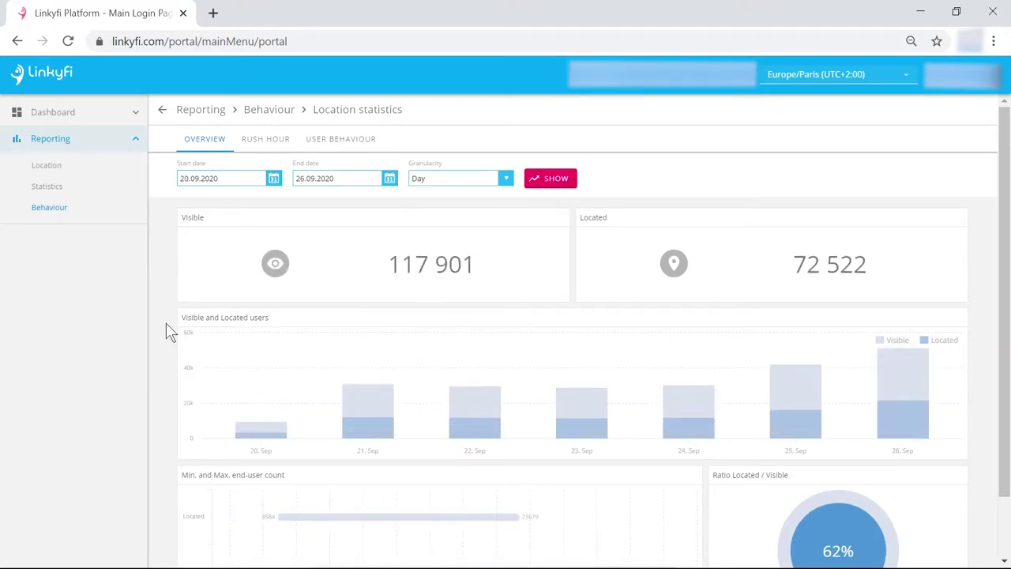
# Step: Show the rush hour chart of the location statistics and inspect the Tuesday and Saturday afternoon peaks
pyautogui.click(260, 156)
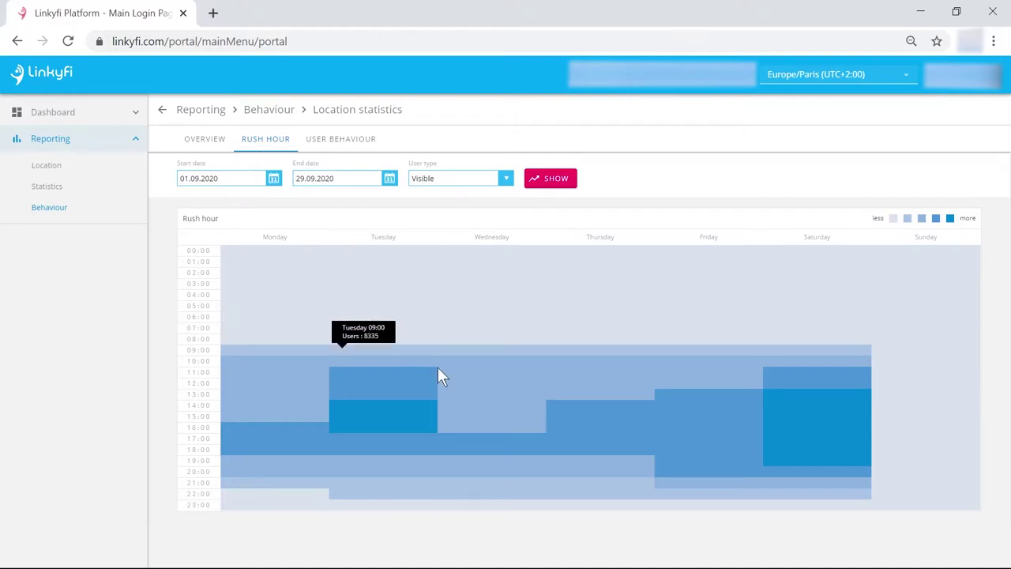
pyautogui.moveTo(409, 439)
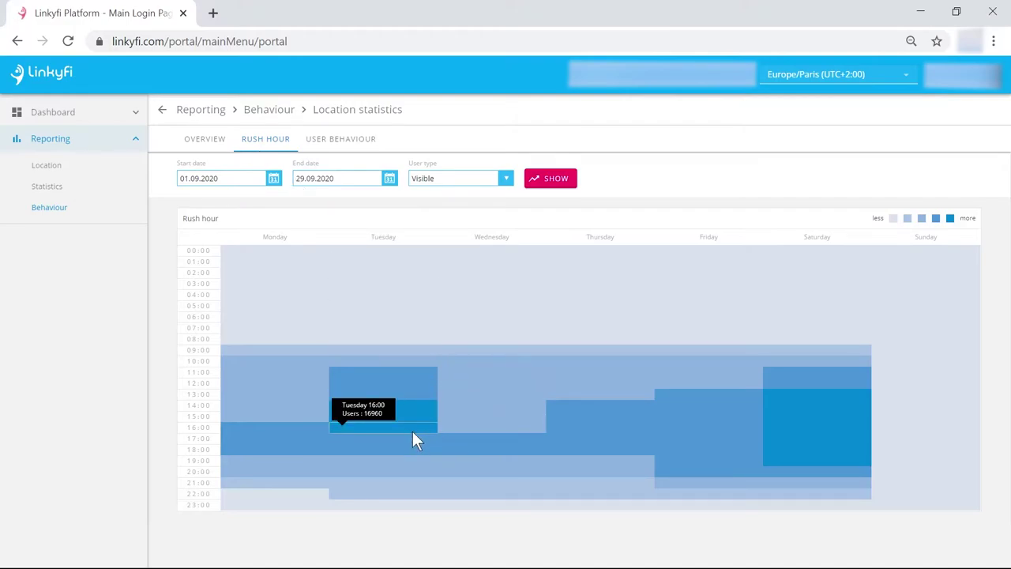
pyautogui.moveTo(823, 444)
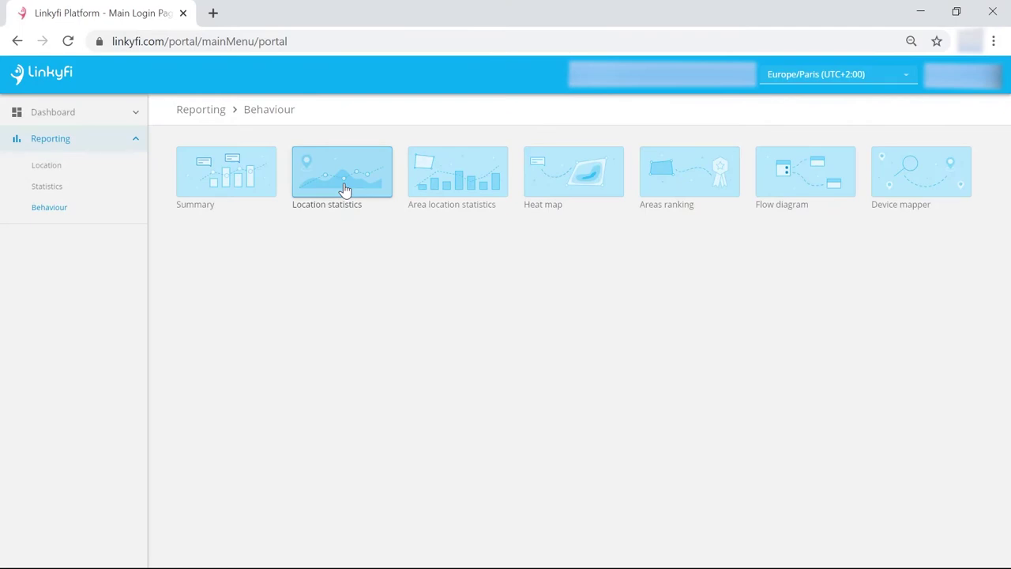
# Step: Open the Heat map report and examine the real-time map of floor -1 up close
pyautogui.click(573, 173)
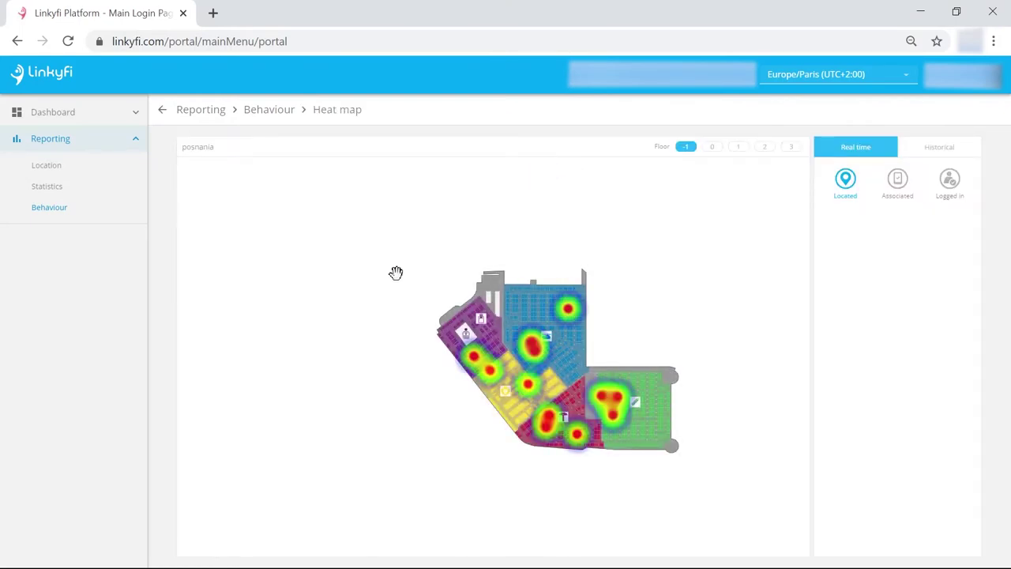
pyautogui.scroll(3, 400, 276)
pyautogui.moveTo(440, 300); pyautogui.dragTo(232, 211)
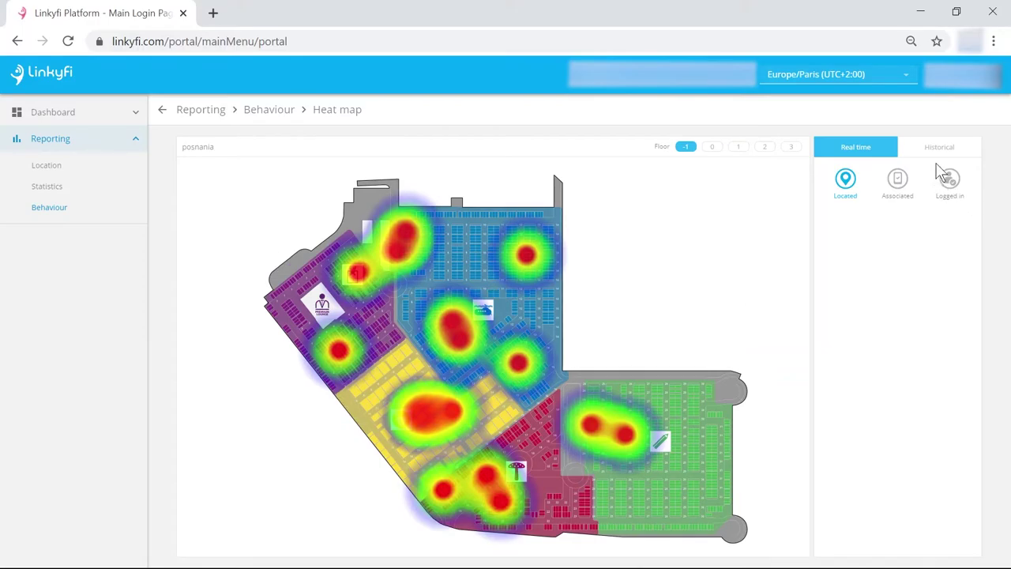
# Step: Switch the heat map to historical data and select floor 0
pyautogui.click(927, 150)
pyautogui.click(712, 149)
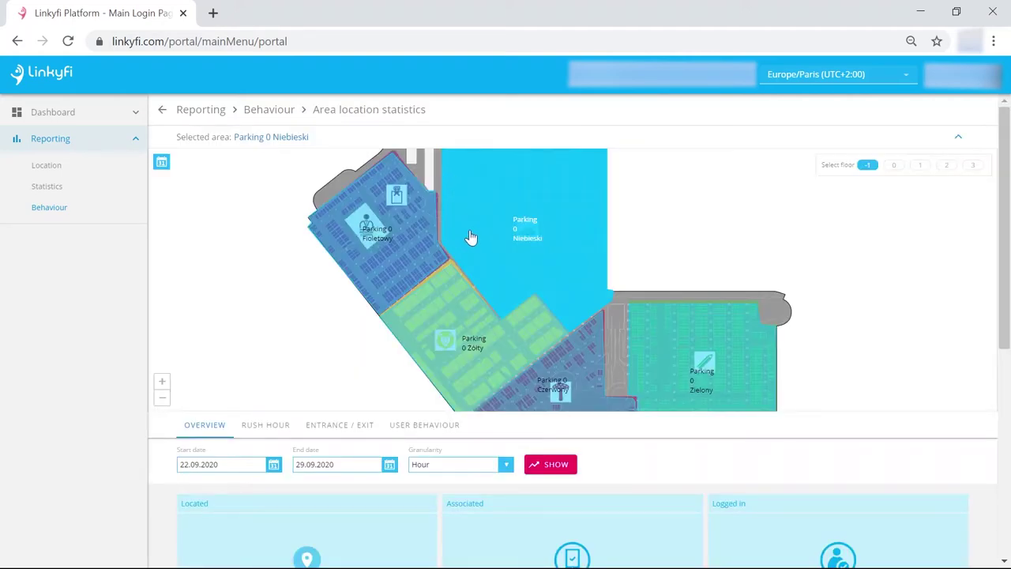
# Step: Show the area location statistics for Parking 0 Niebieski on floor -1 and review its charts
pyautogui.click(481, 250)
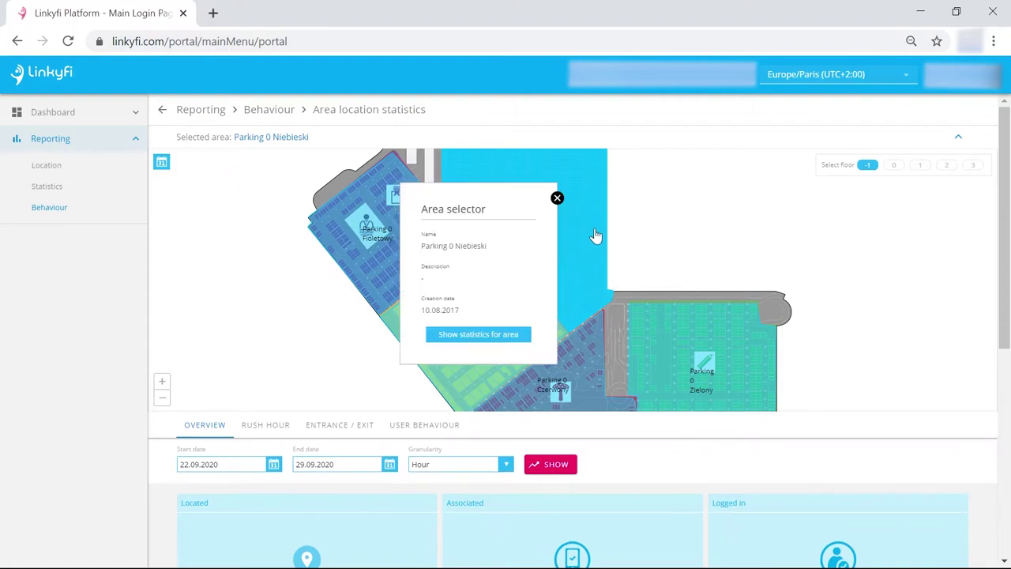
pyautogui.click(498, 347)
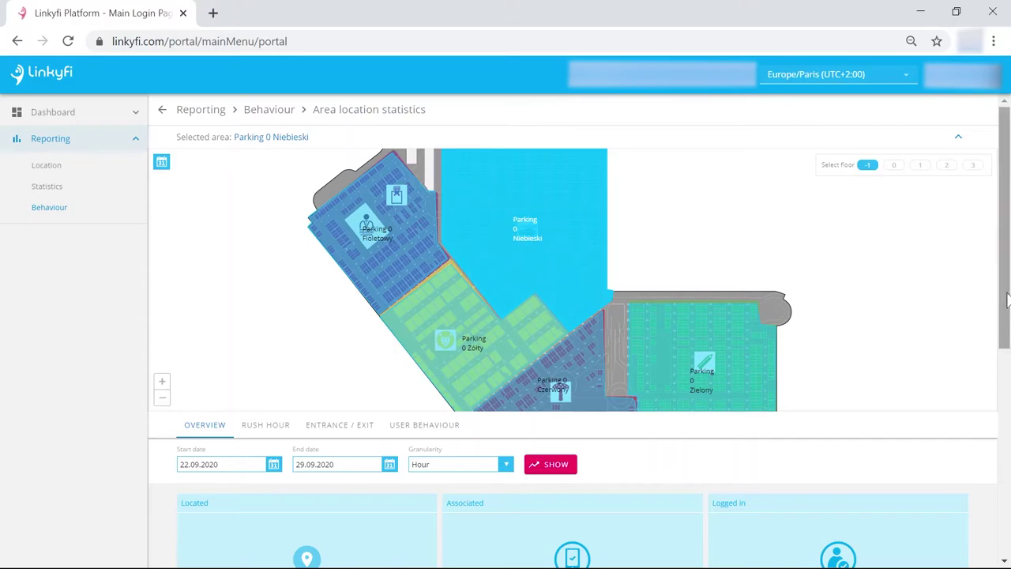
pyautogui.moveTo(1006, 299); pyautogui.dragTo(1007, 465)
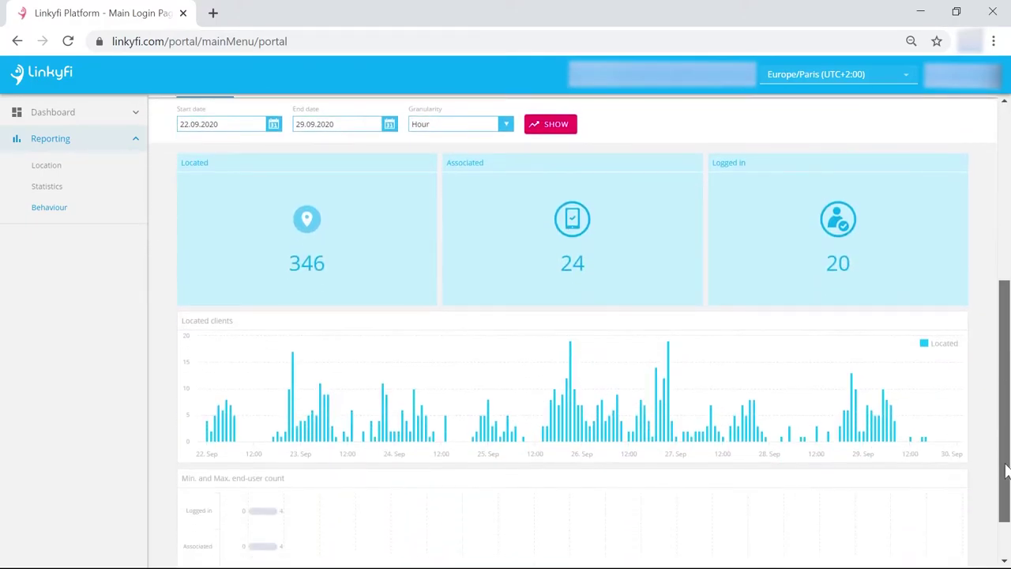
pyautogui.scroll(-1, 1006, 472)
pyautogui.scroll(5, 1006, 472)
pyautogui.click(690, 367)
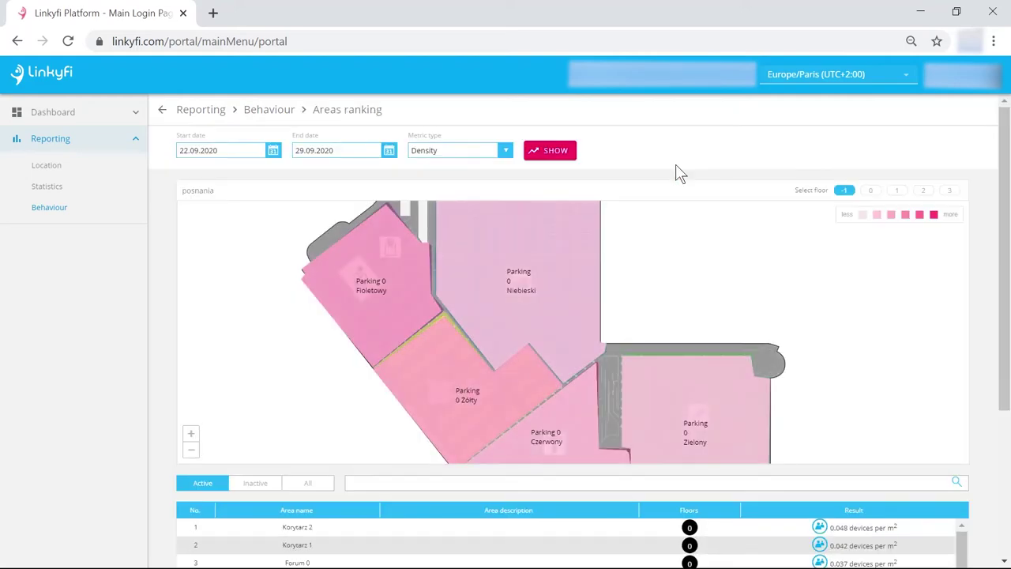
# Step: Display the areas ranking by Density for 20.09.2020 to 26.09.2020 and look through the ranked areas
pyautogui.click(278, 157)
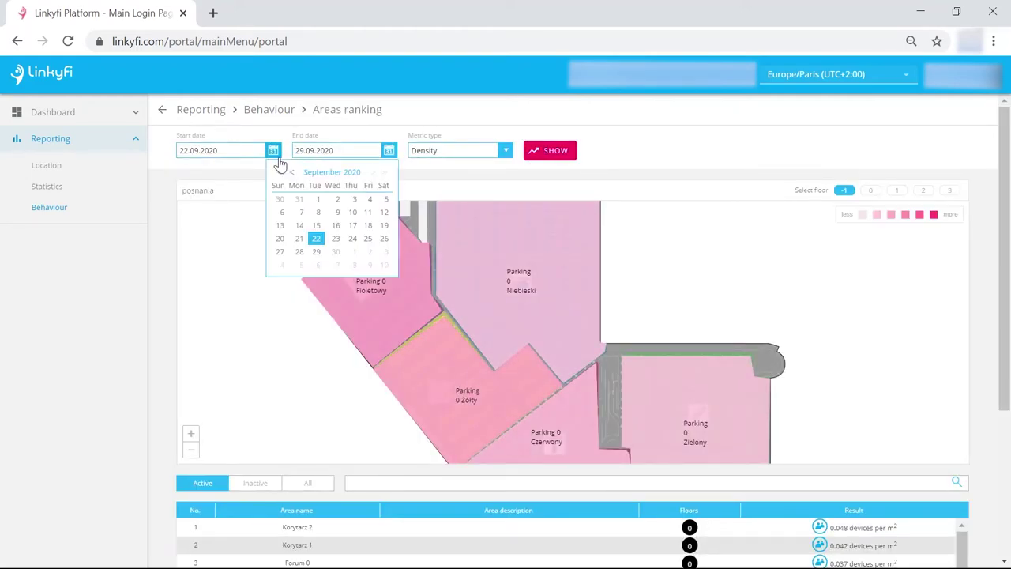
pyautogui.click(277, 239)
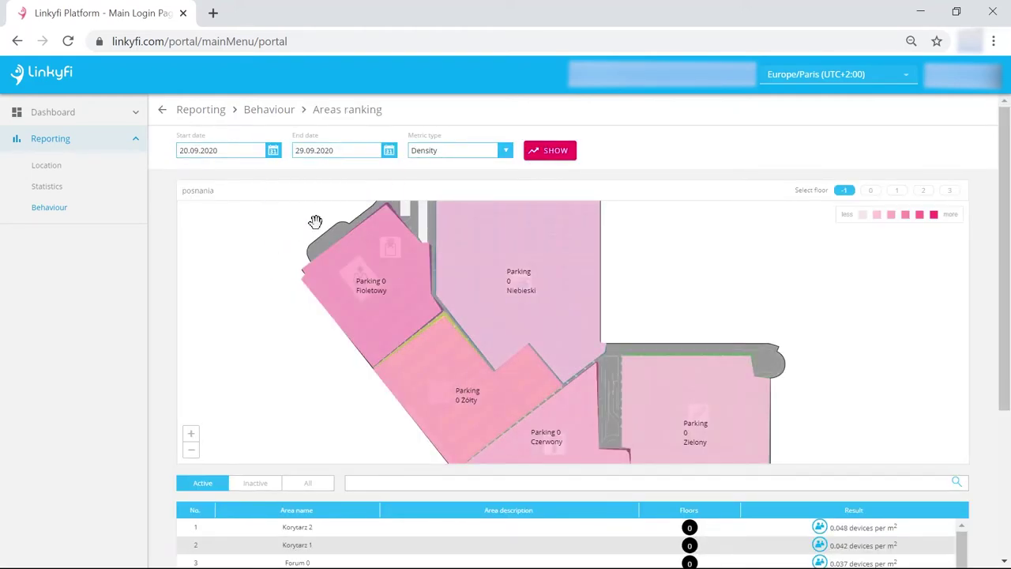
pyautogui.click(389, 155)
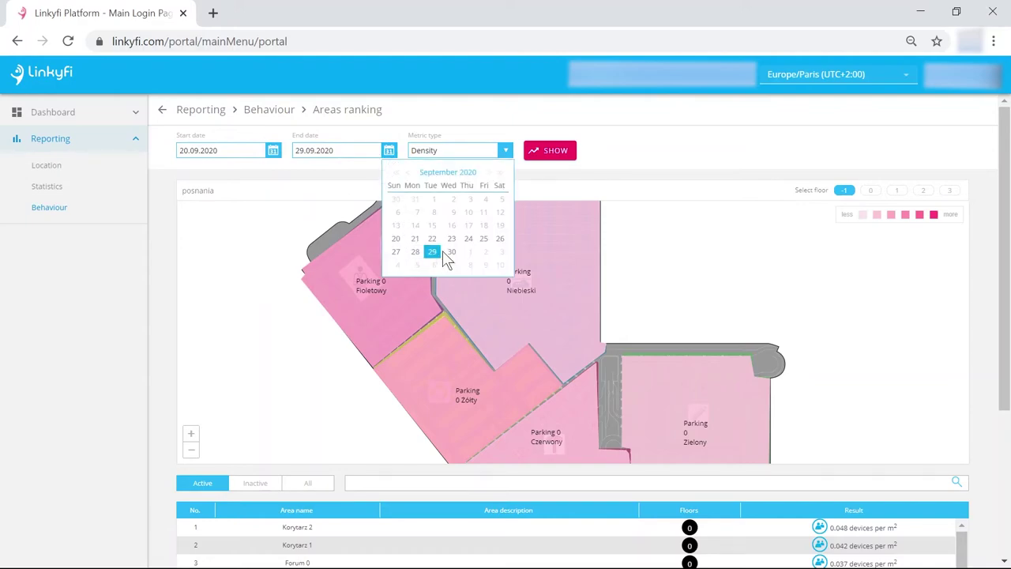
pyautogui.click(499, 238)
pyautogui.click(547, 163)
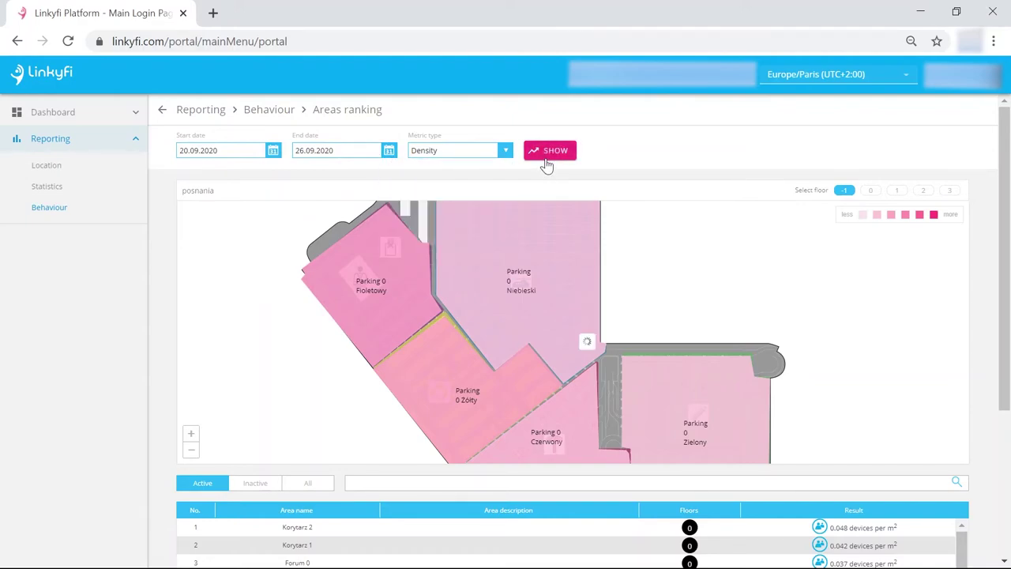
pyautogui.moveTo(996, 332); pyautogui.dragTo(1005, 514)
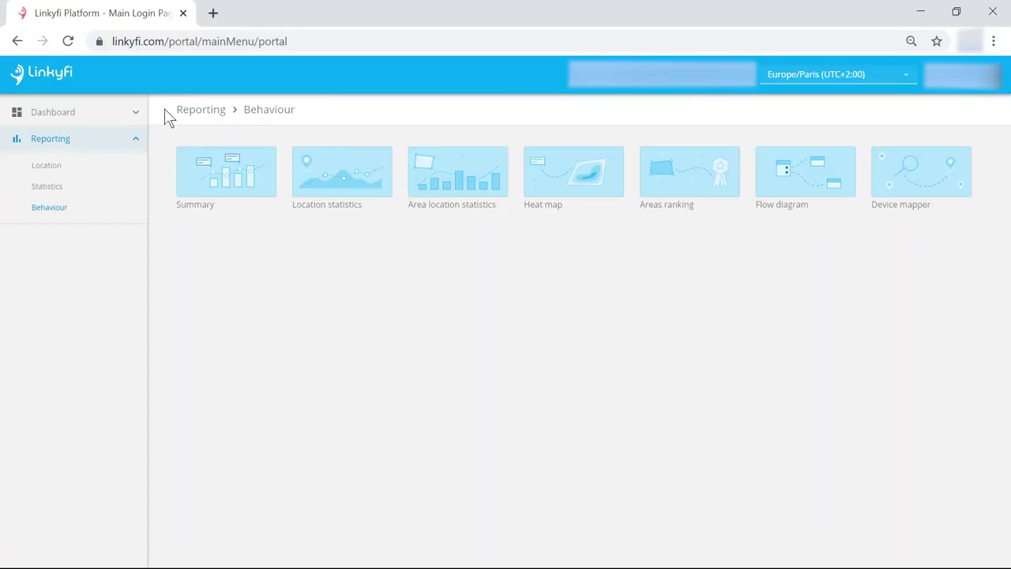
# Step: Open the Flow diagram report and display it with 5 steps
pyautogui.click(802, 195)
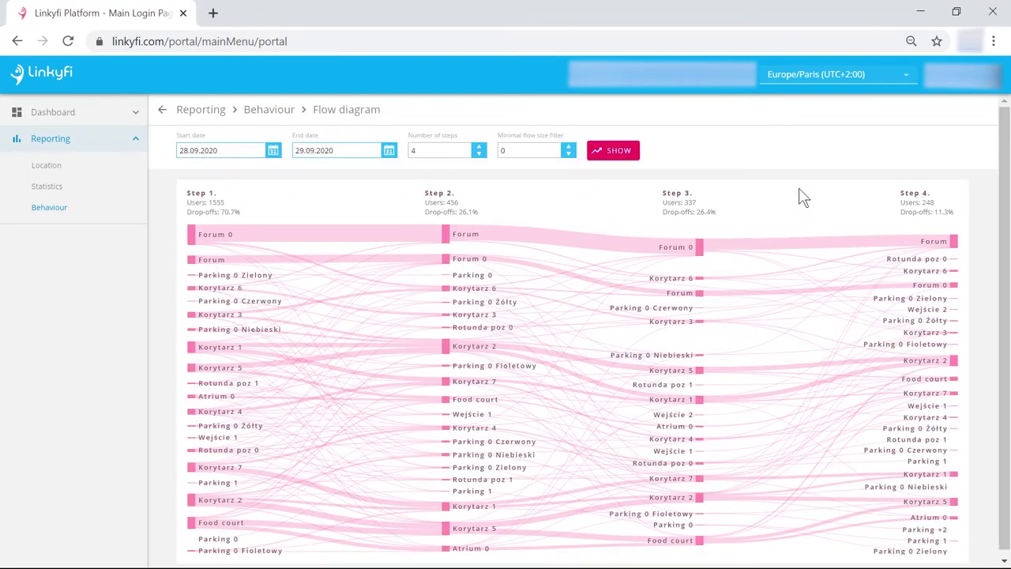
pyautogui.click(480, 147)
pyautogui.click(610, 161)
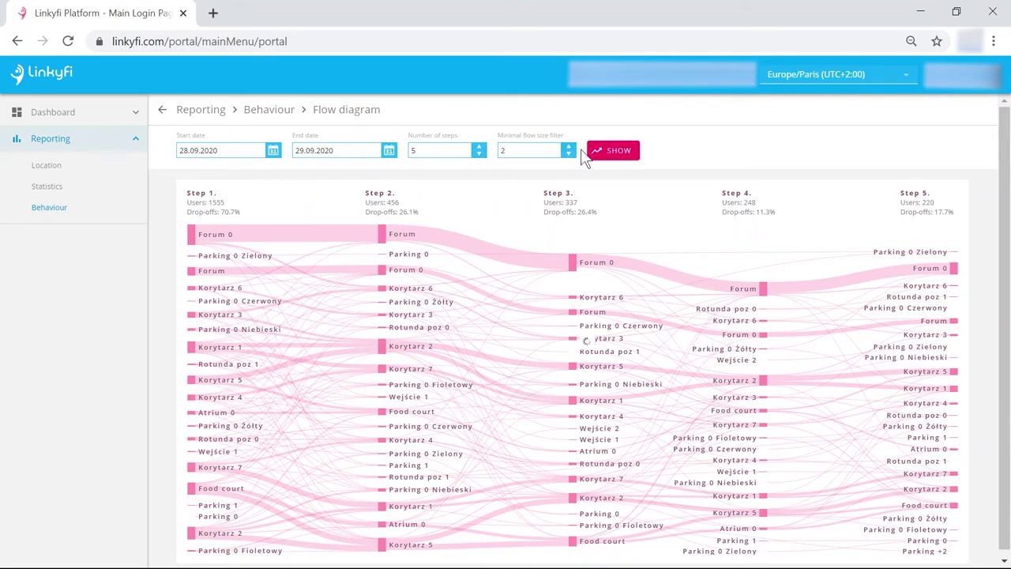
# Step: Set the minimal flow size filter to 2 and refresh the flow diagram
pyautogui.click(569, 148)
pyautogui.click(569, 148)
pyautogui.click(613, 164)
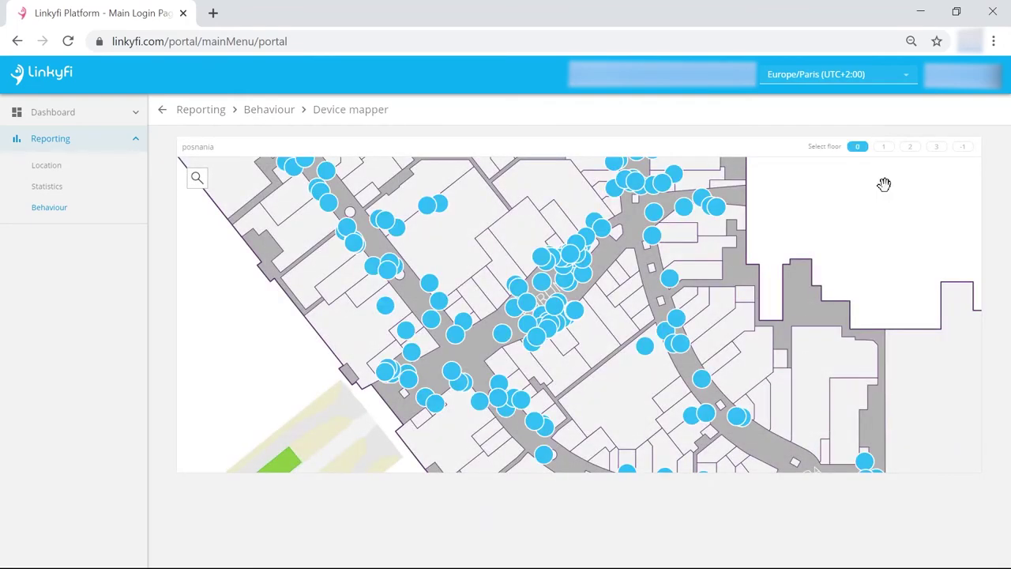
# Step: Isolate a single device in the corridor near the Atrium on the floor 0 map of the Device mapper
pyautogui.scroll(-2, 761, 246)
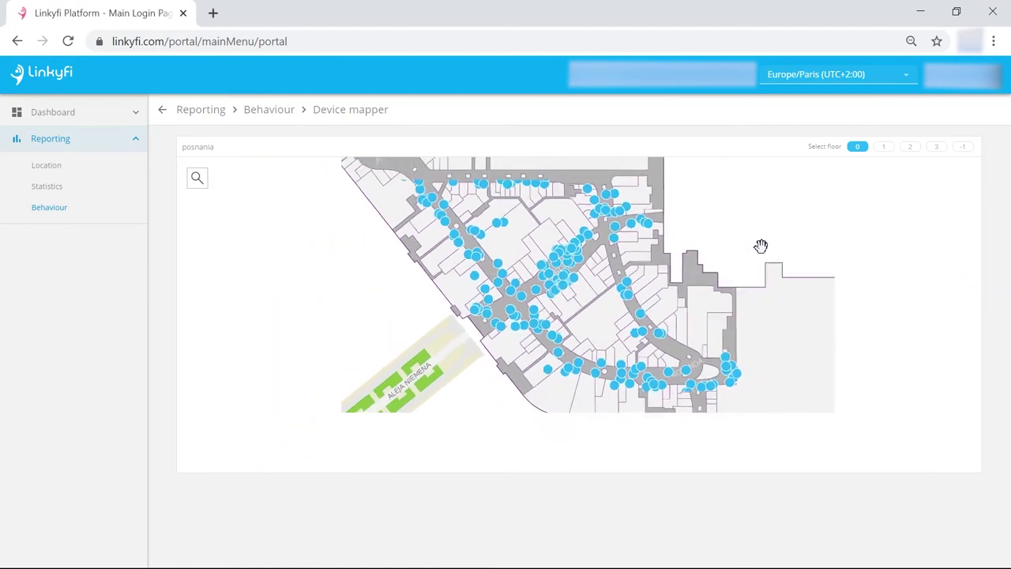
pyautogui.moveTo(761, 246); pyautogui.dragTo(782, 253)
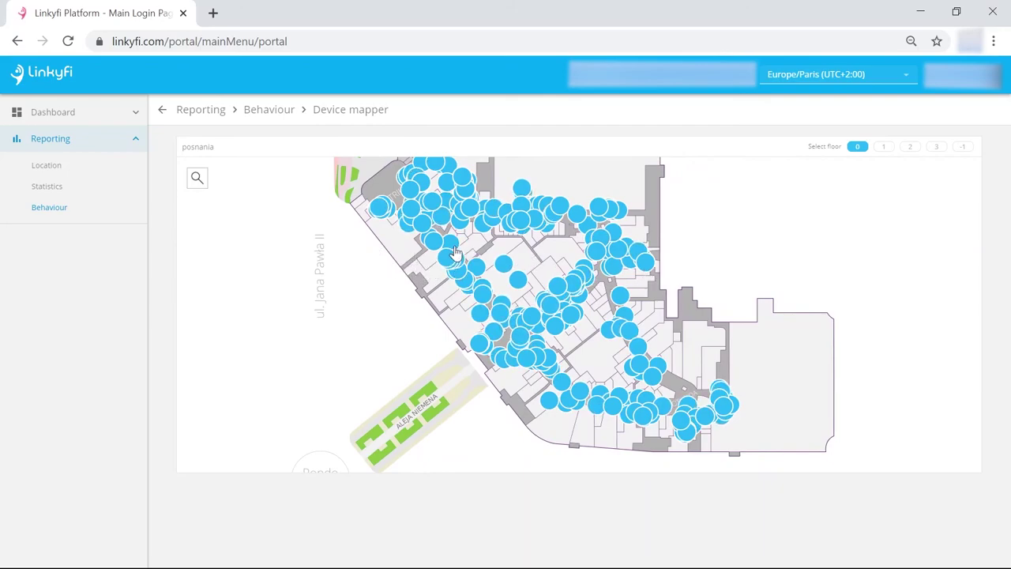
pyautogui.click(412, 261)
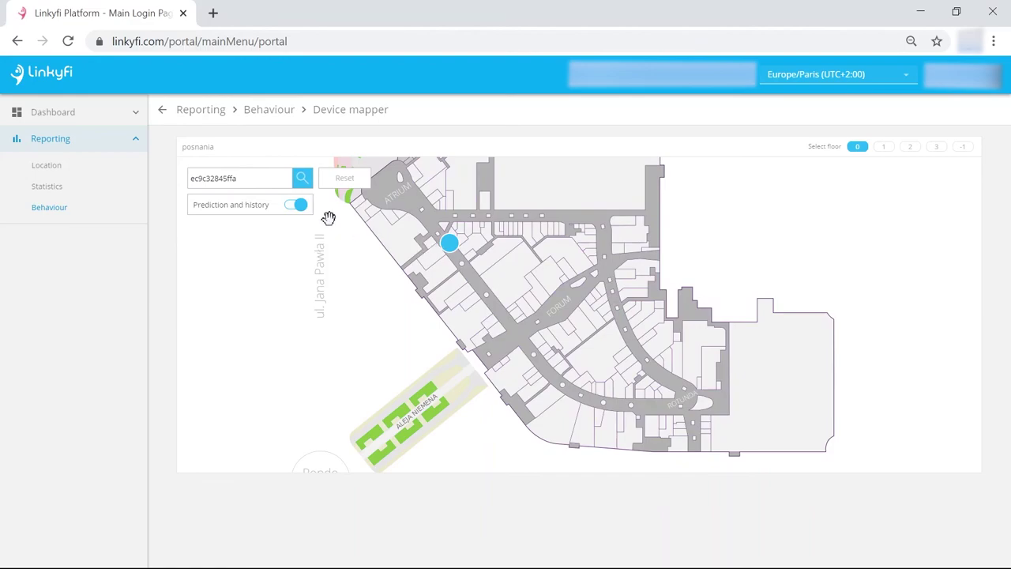